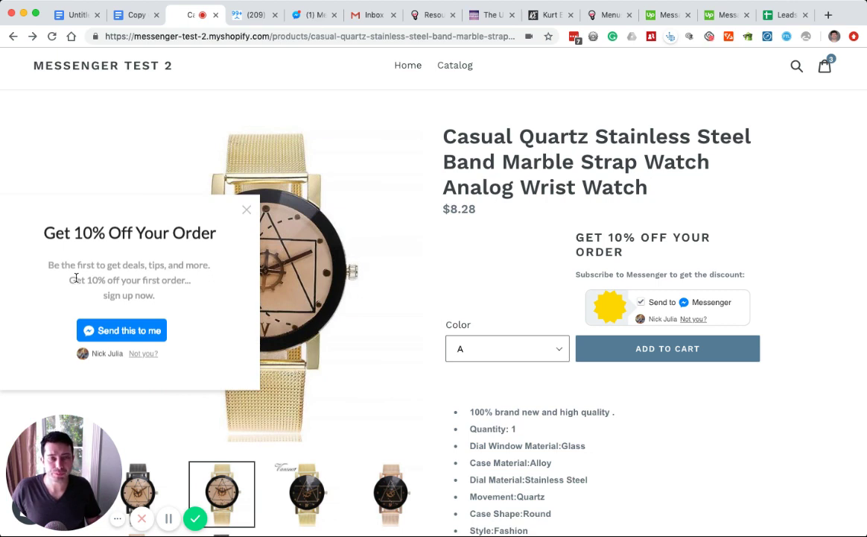
- Send the flow preview to Messenger, draft your e-mail address as the reply, then return to ManyChat
{"action": "key", "text": "ctrl+Tab"}
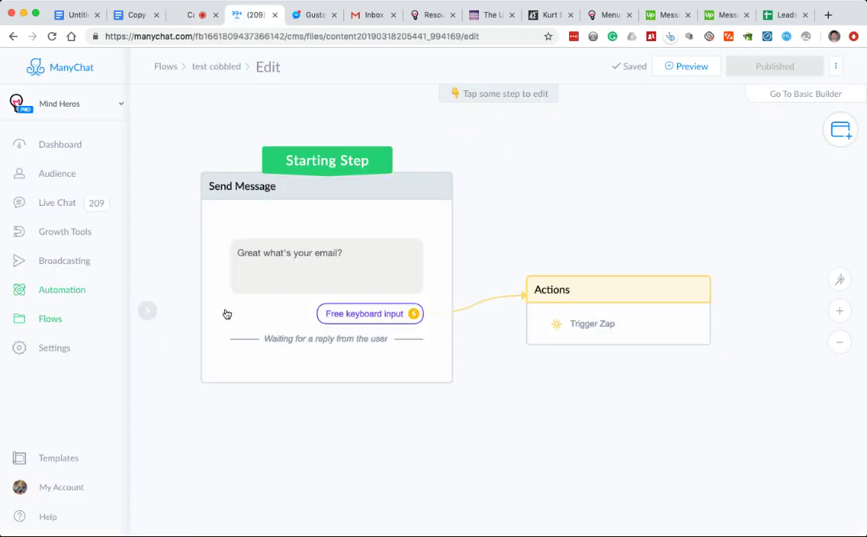
{"action": "left_click", "coordinate": [695, 69]}
{"action": "left_click", "coordinate": [305, 21]}
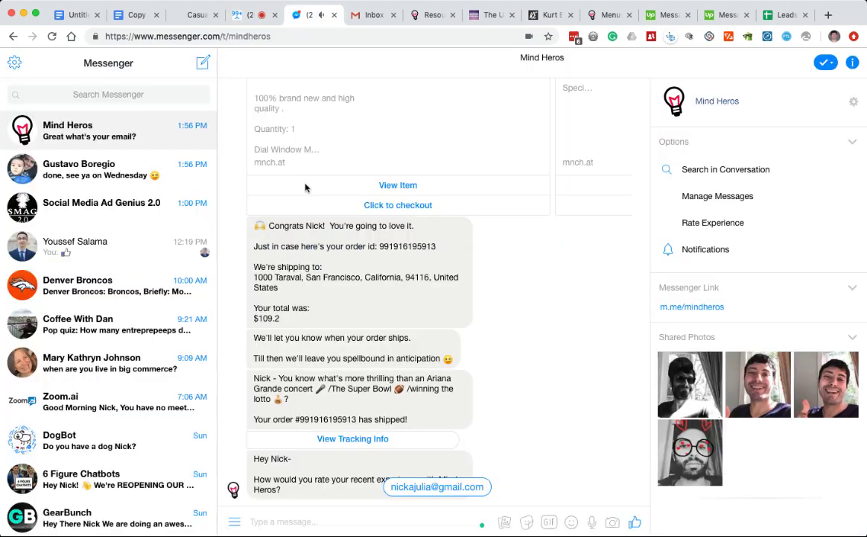
{"action": "scroll", "coordinate": [329, 444], "scroll_direction": "down", "scroll_amount": 20}
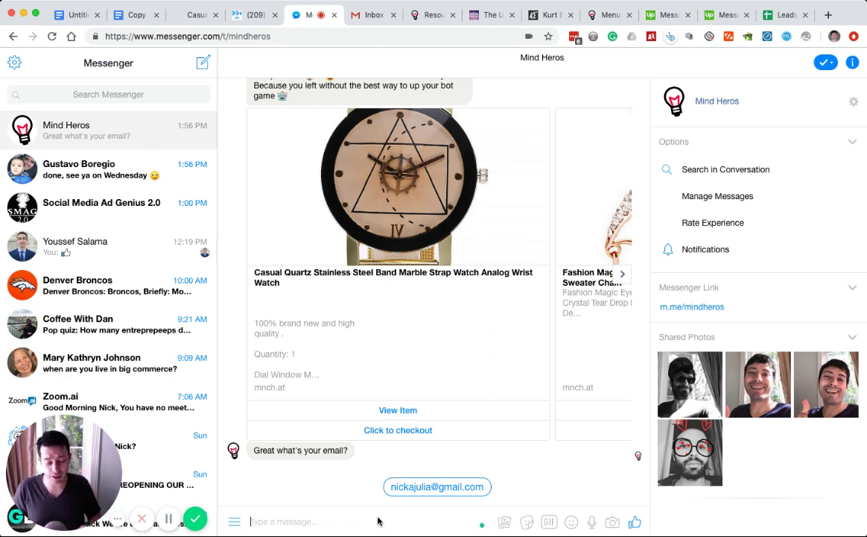
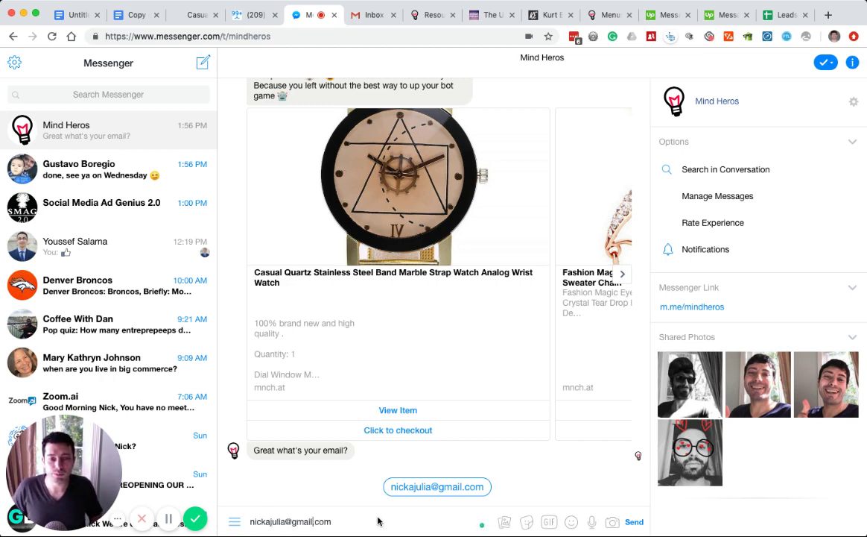
{"action": "type", "text": "1"}
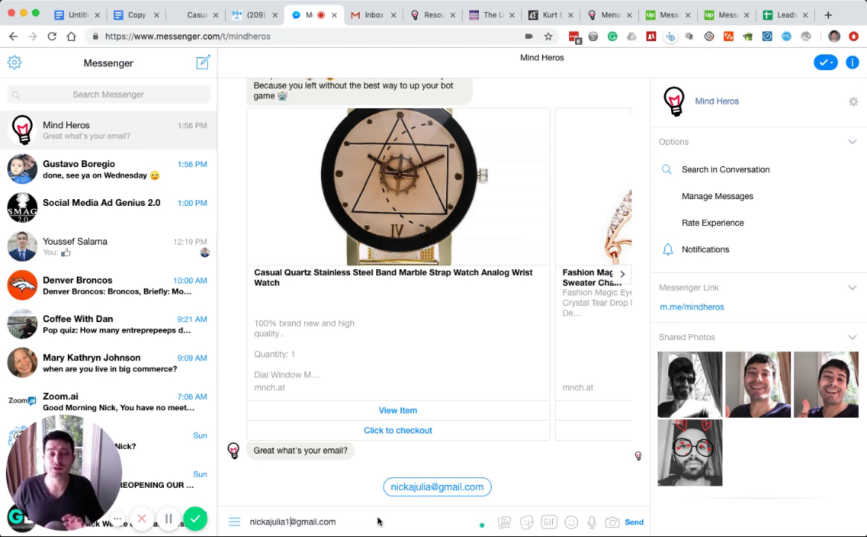
{"action": "key", "text": "ctrl+shift+Tab"}
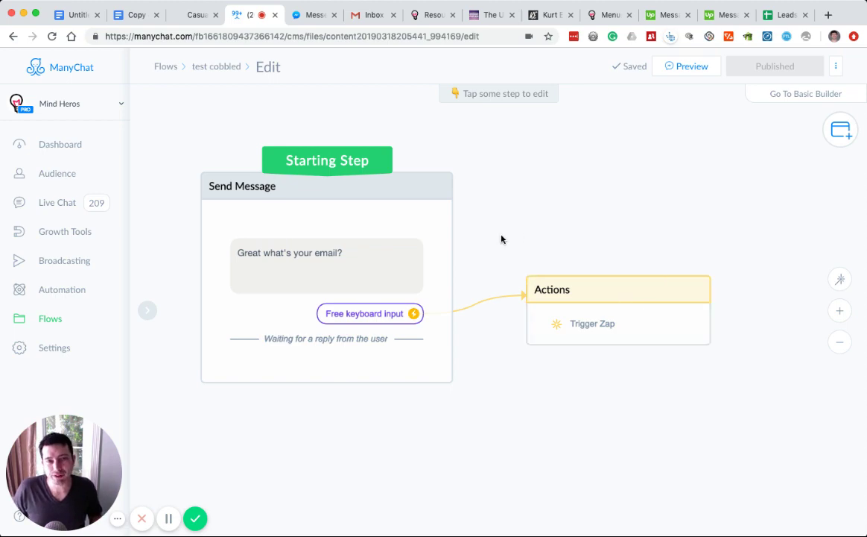
- Add the Casual Quartz watch to the cart and check out at a $43.52 subtotal
{"action": "key", "text": "ctrl+shift+Tab"}
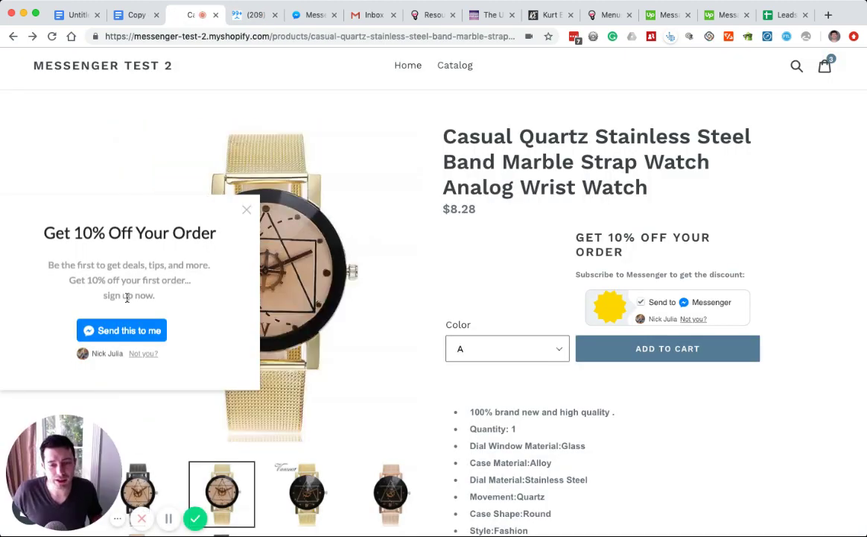
{"action": "left_click", "coordinate": [641, 348]}
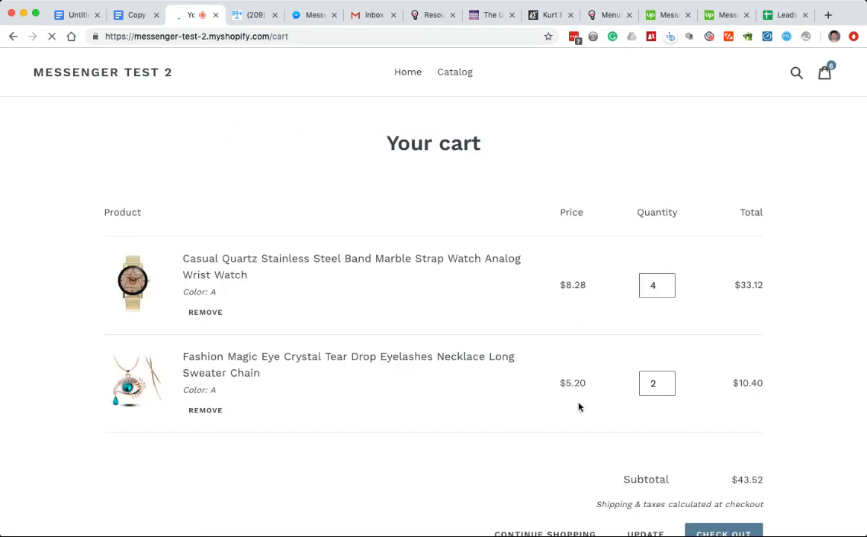
{"action": "scroll", "coordinate": [691, 448], "scroll_direction": "down", "scroll_amount": 3}
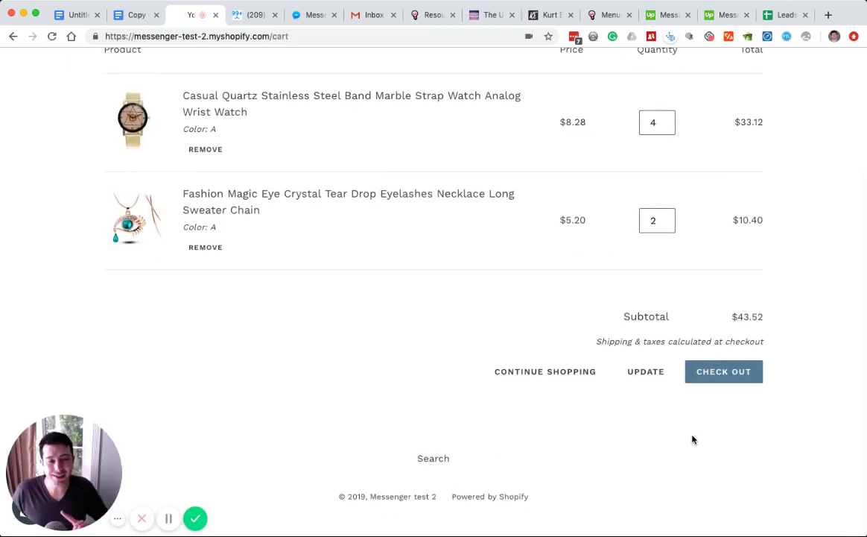
{"action": "left_click", "coordinate": [730, 383]}
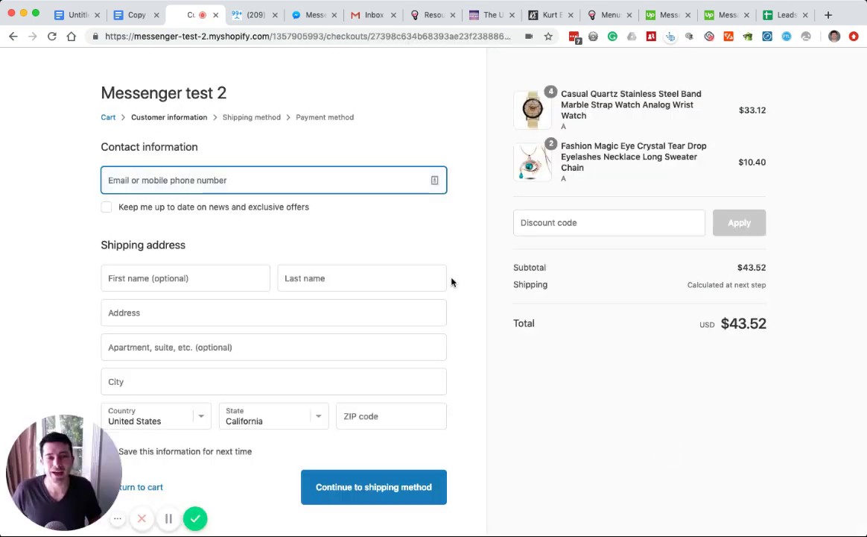
{"action": "left_click", "coordinate": [439, 242]}
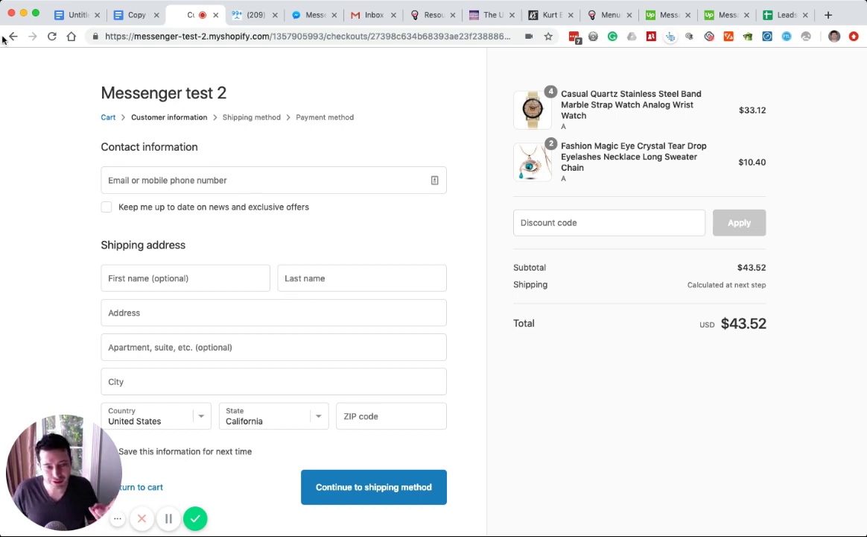
{"action": "left_click", "coordinate": [163, 174]}
{"action": "left_click", "coordinate": [78, 193]}
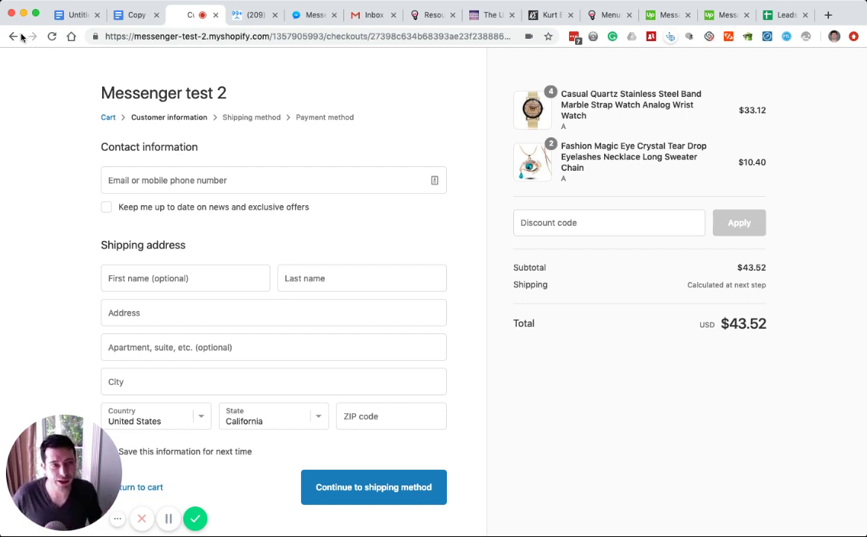
- Go back from checkout to the watch product page and highlight the discount popup's sign-up text
{"action": "left_click", "coordinate": [12, 36]}
{"action": "left_click", "coordinate": [13, 37]}
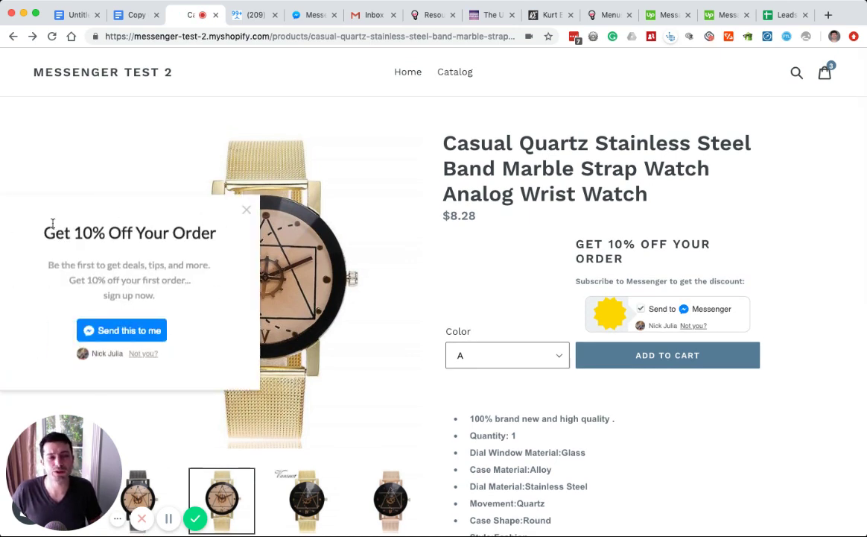
{"action": "left_click_drag", "start_coordinate": [52, 222], "coordinate": [233, 300]}
{"action": "left_click", "coordinate": [151, 283]}
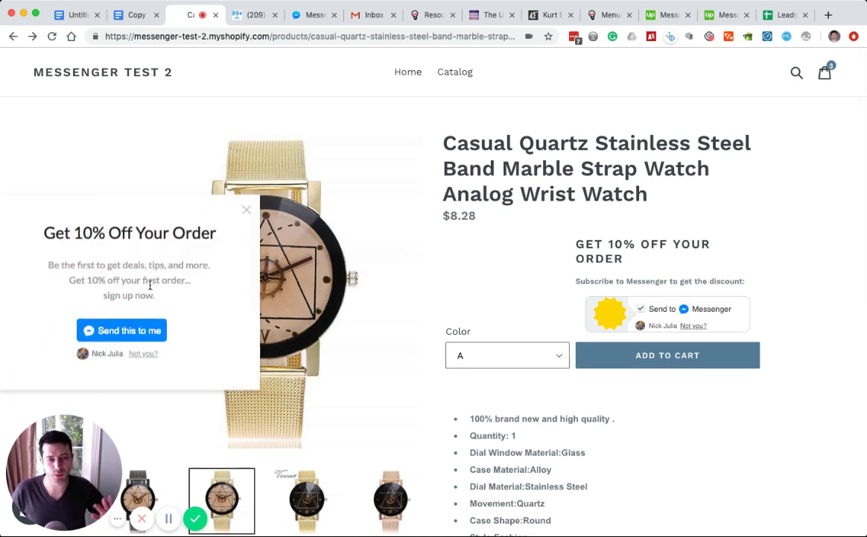
- Subscribe to Messenger via the discount popup, untick the page opt-in, and add another watch
{"action": "left_click", "coordinate": [104, 338]}
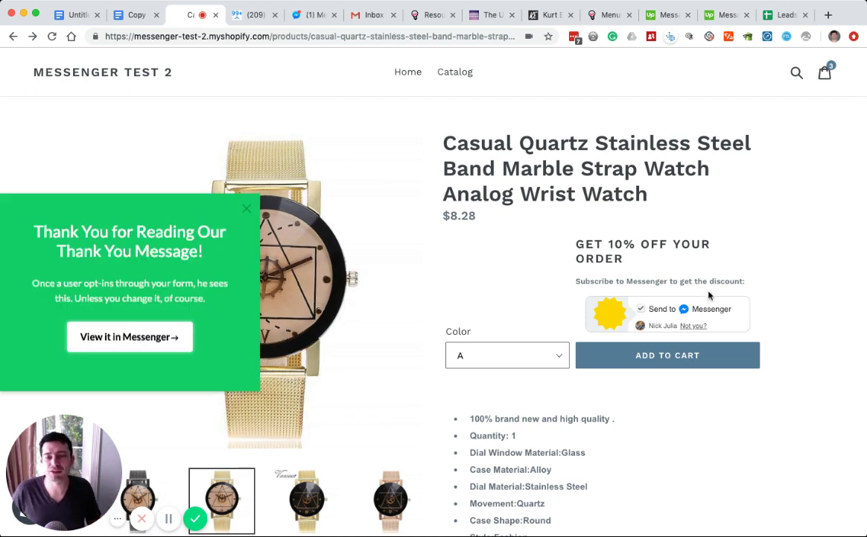
{"action": "left_click", "coordinate": [640, 308]}
{"action": "left_click", "coordinate": [632, 347]}
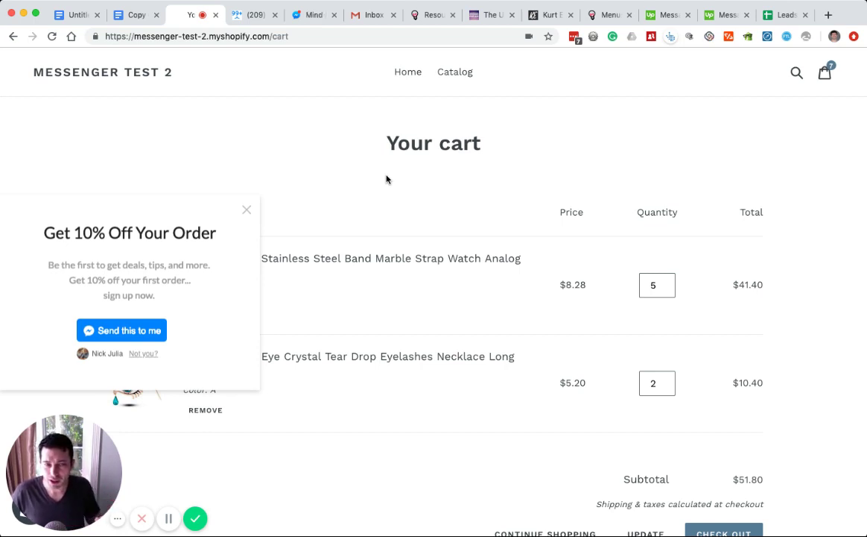
- In the Messenger chat, highlight the coupon message and the abandoned-cart reminder text
{"action": "left_click", "coordinate": [296, 16]}
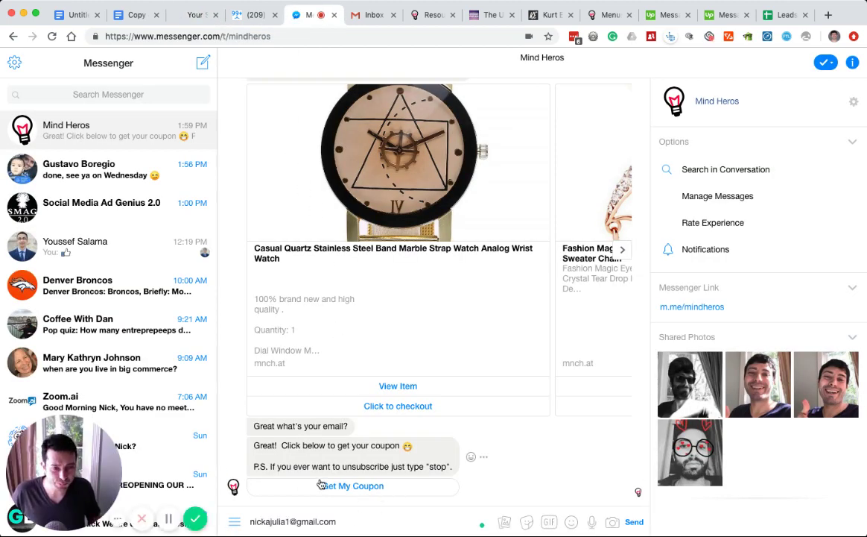
{"action": "left_click_drag", "start_coordinate": [256, 445], "coordinate": [417, 465]}
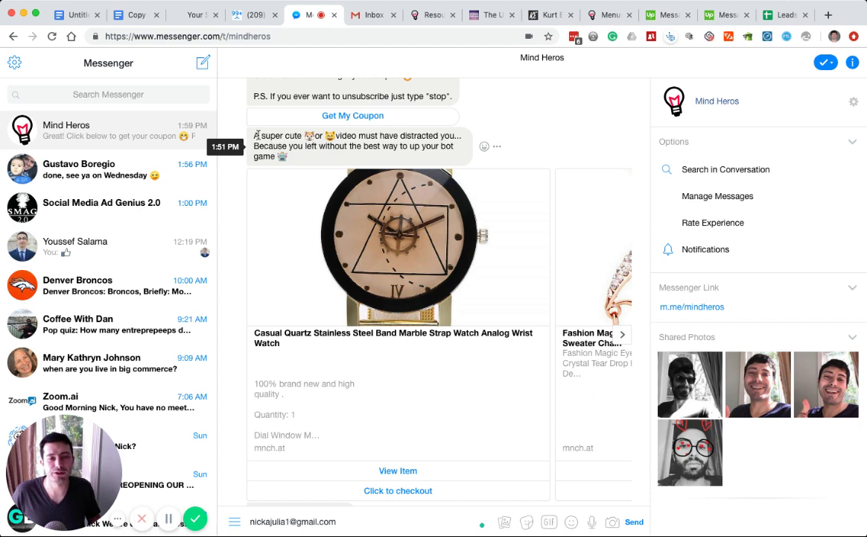
{"action": "triple_click", "coordinate": [255, 136]}
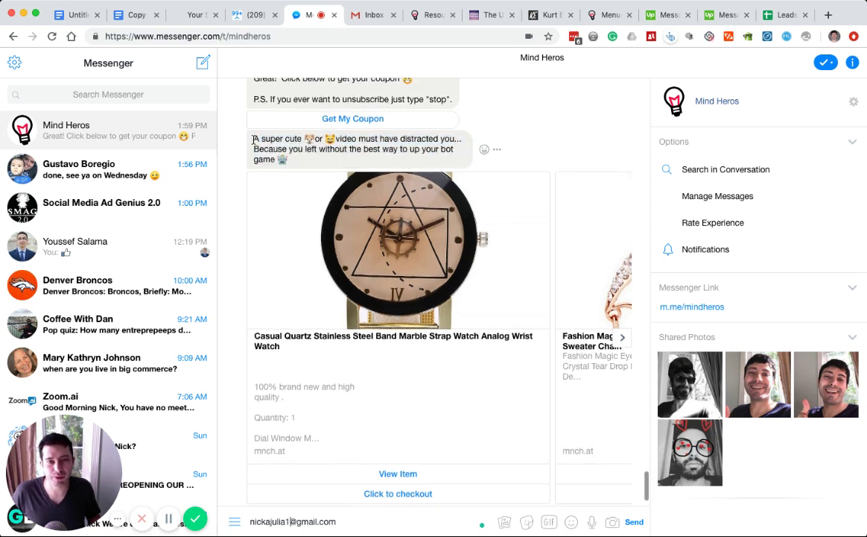
{"action": "left_click_drag", "start_coordinate": [261, 139], "coordinate": [312, 156]}
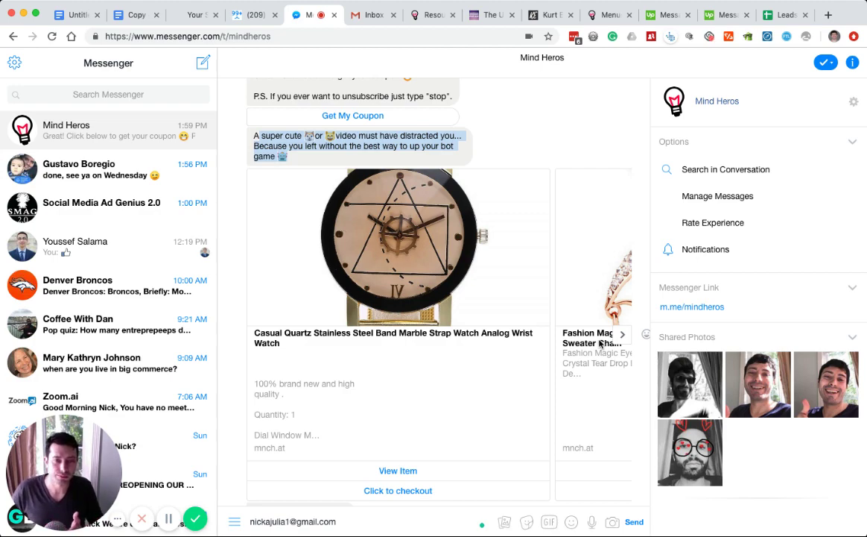
- Scroll up to the receipt message and mark it from 'Congrats' through 'Your total was: $109.2'
{"action": "scroll", "coordinate": [600, 343], "scroll_direction": "up", "scroll_amount": 15}
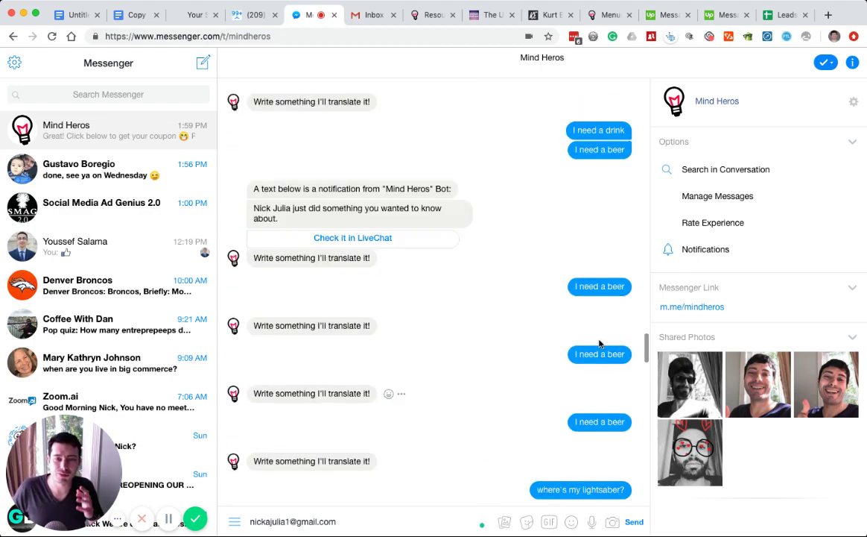
{"action": "scroll", "coordinate": [600, 343], "scroll_direction": "up", "scroll_amount": 20}
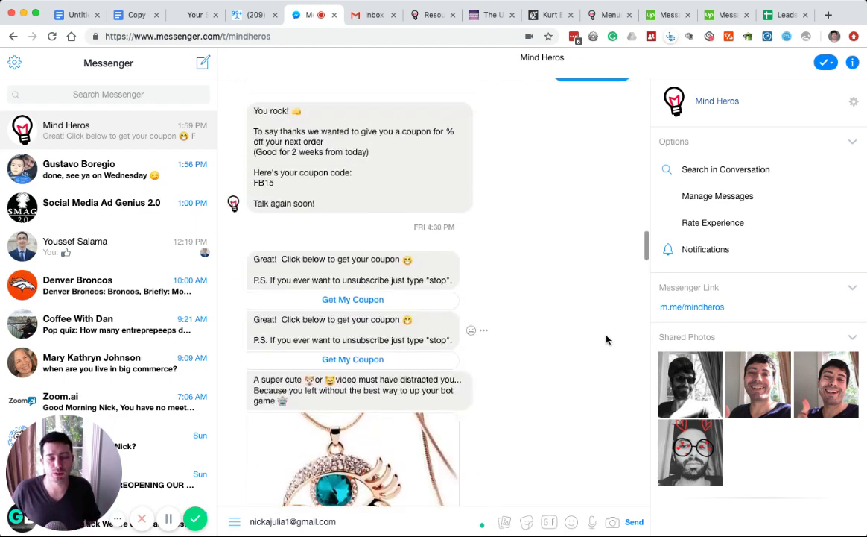
{"action": "scroll", "coordinate": [607, 340], "scroll_direction": "up", "scroll_amount": 15}
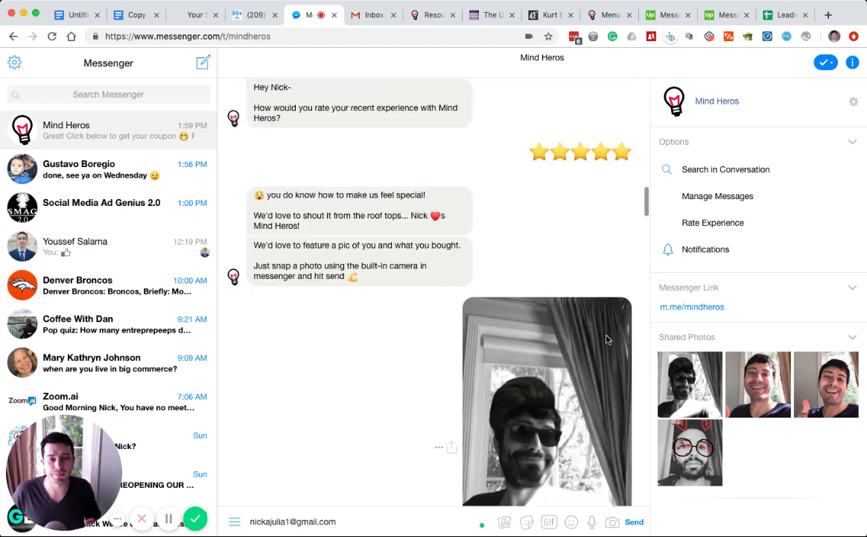
{"action": "scroll", "coordinate": [607, 340], "scroll_direction": "up", "scroll_amount": 15}
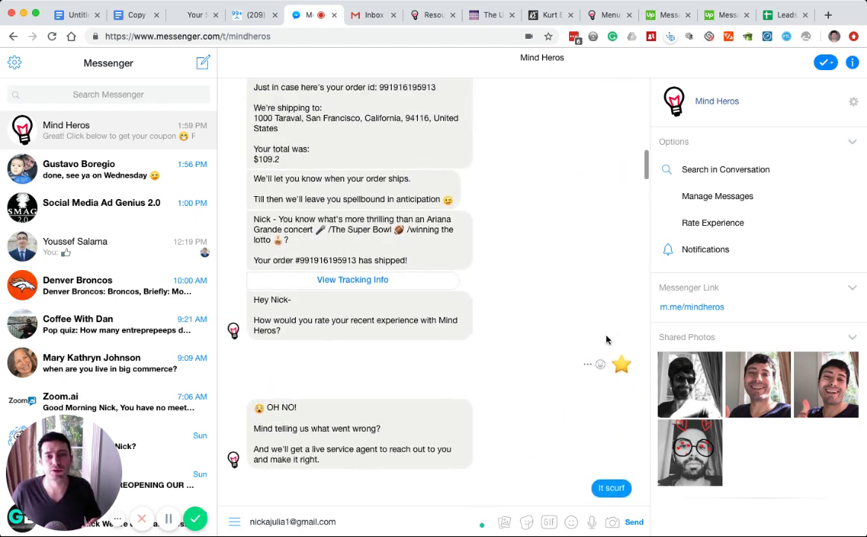
{"action": "scroll", "coordinate": [607, 340], "scroll_direction": "up", "scroll_amount": 2}
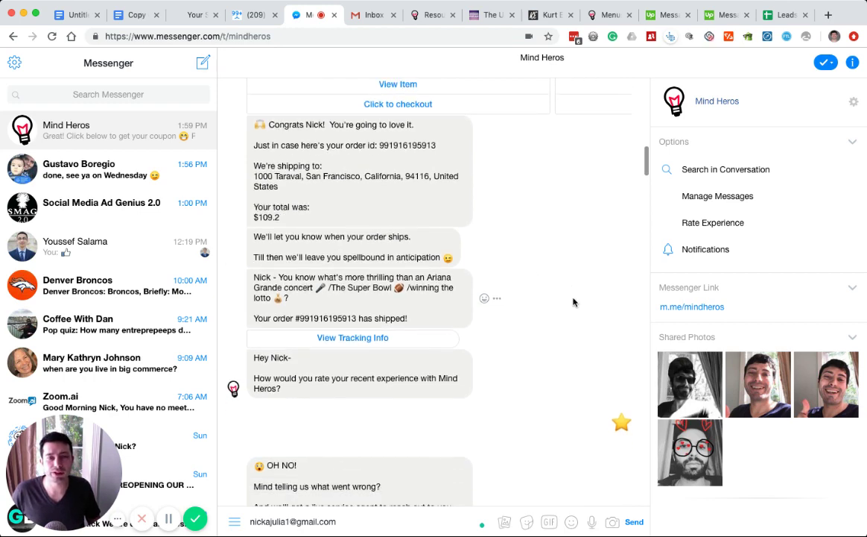
{"action": "scroll", "coordinate": [311, 181], "scroll_direction": "down", "scroll_amount": 5}
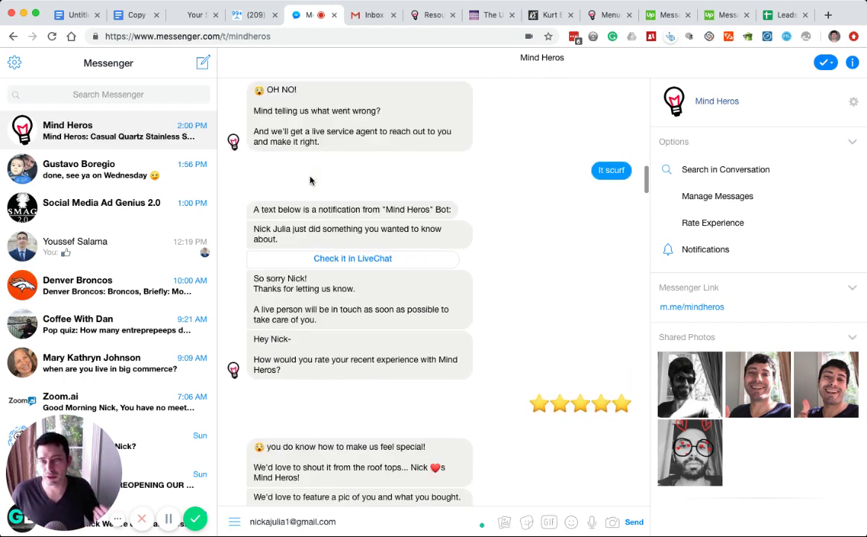
{"action": "scroll", "coordinate": [310, 180], "scroll_direction": "up", "scroll_amount": 5}
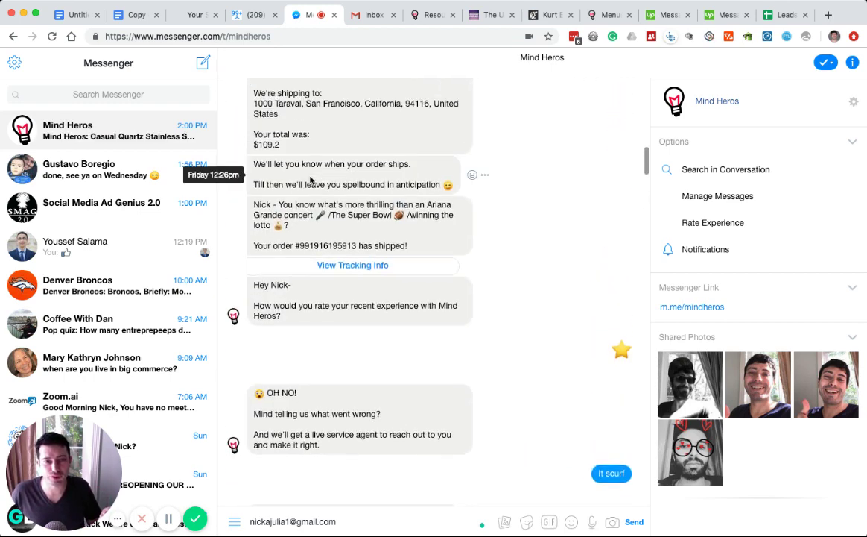
{"action": "scroll", "coordinate": [302, 176], "scroll_direction": "up", "scroll_amount": 2}
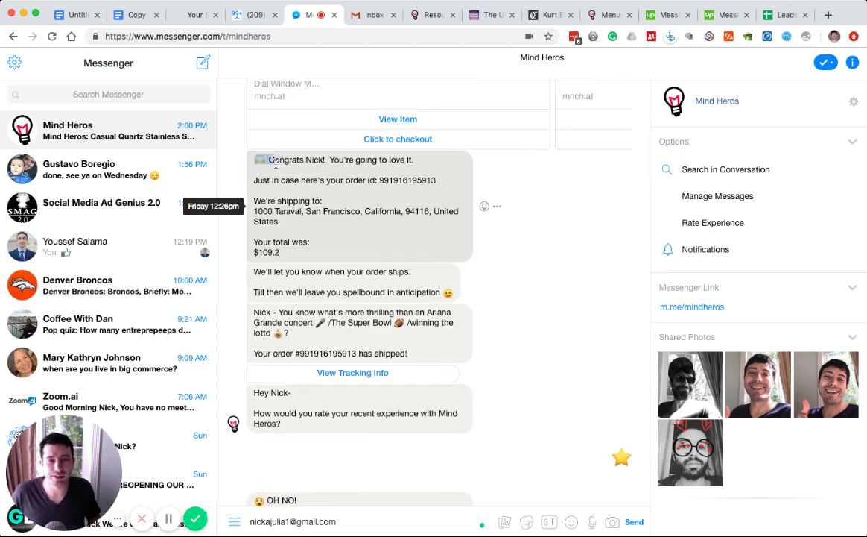
{"action": "left_click_drag", "start_coordinate": [290, 170], "coordinate": [368, 226]}
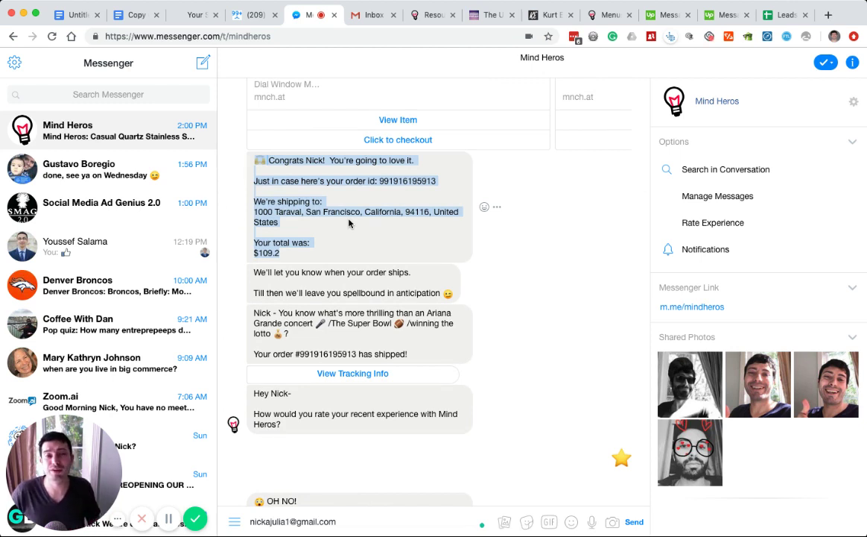
- In ManyChat, open the Flows list and enter the MH swoon-worthy ecommerce folder
{"action": "left_click", "coordinate": [232, 15]}
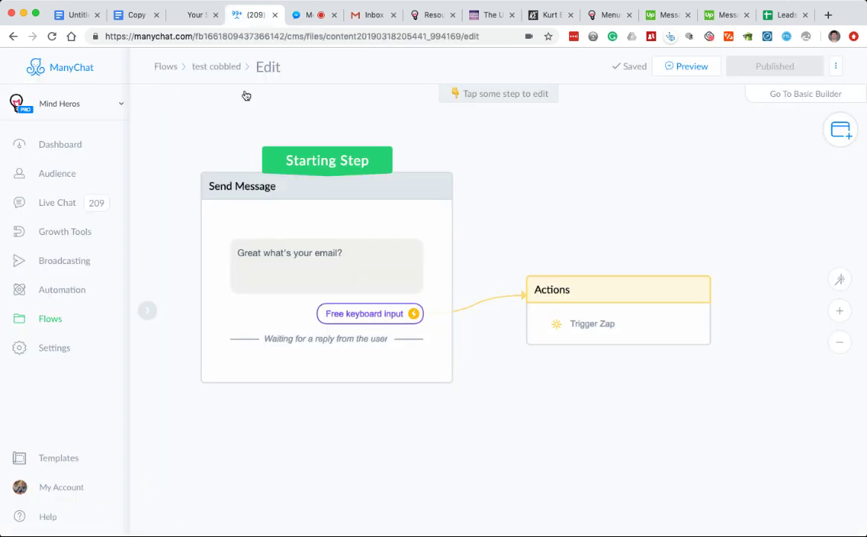
{"action": "left_click", "coordinate": [126, 317]}
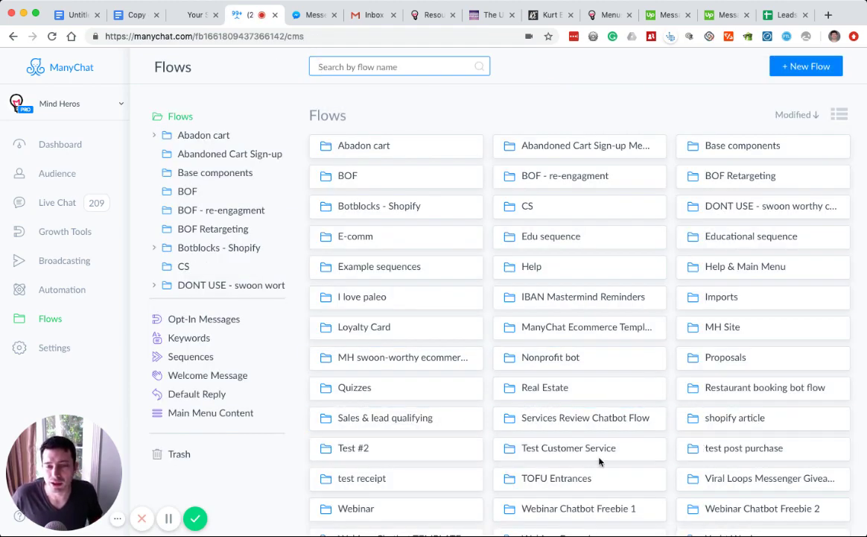
{"action": "scroll", "coordinate": [604, 458], "scroll_direction": "down", "scroll_amount": 3}
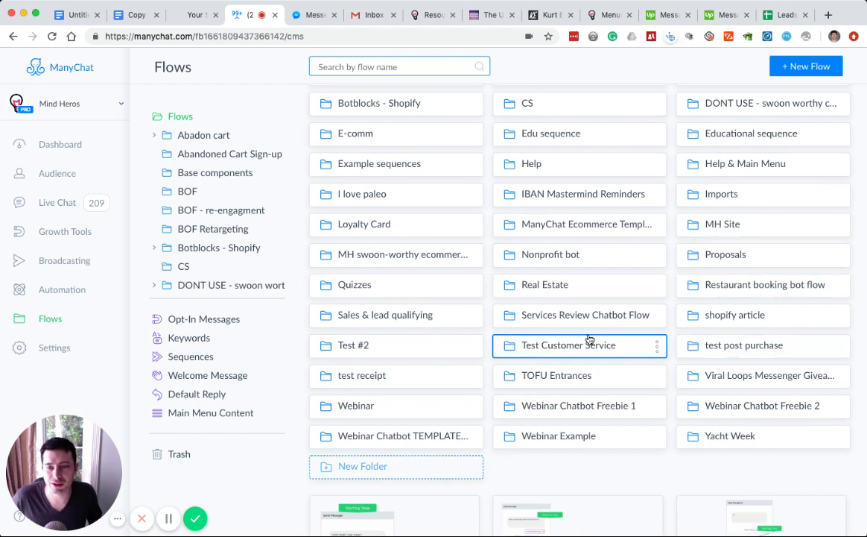
{"action": "left_click", "coordinate": [421, 256]}
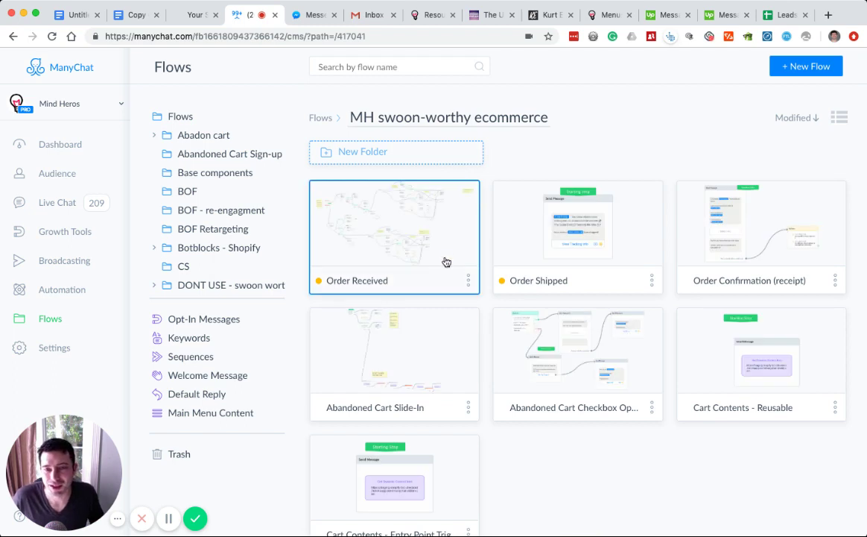
- Open the Order Confirmation (receipt) flow, zoom into its Send Message node, then return to Messenger
{"action": "left_click", "coordinate": [723, 211]}
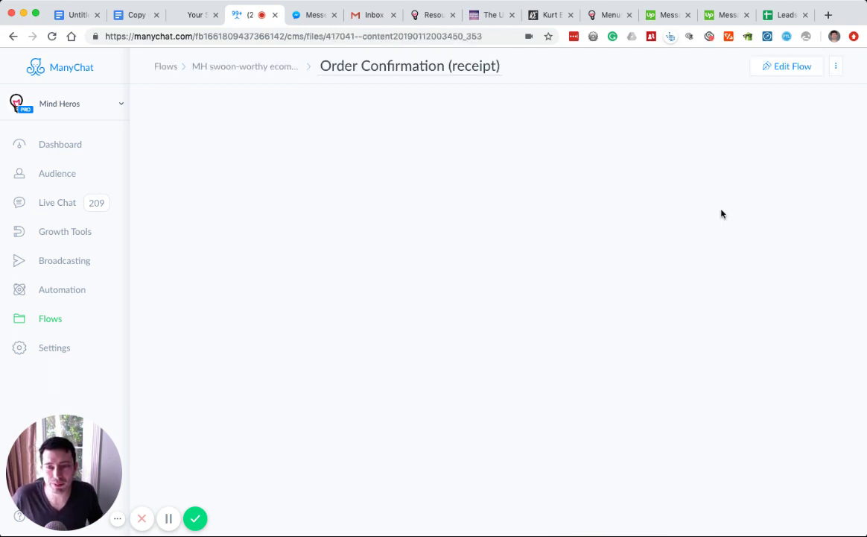
{"action": "scroll", "coordinate": [426, 333], "scroll_direction": "up", "scroll_amount": 5}
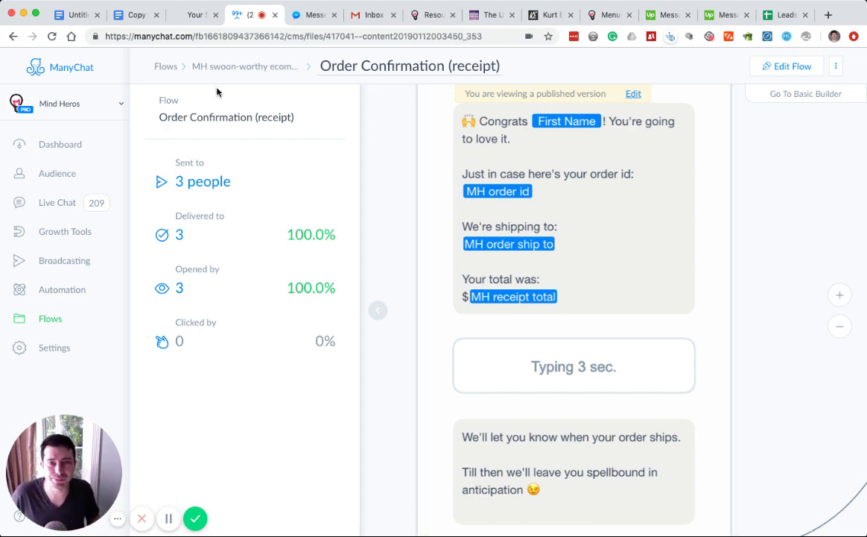
{"action": "key", "text": "ctrl+Tab"}
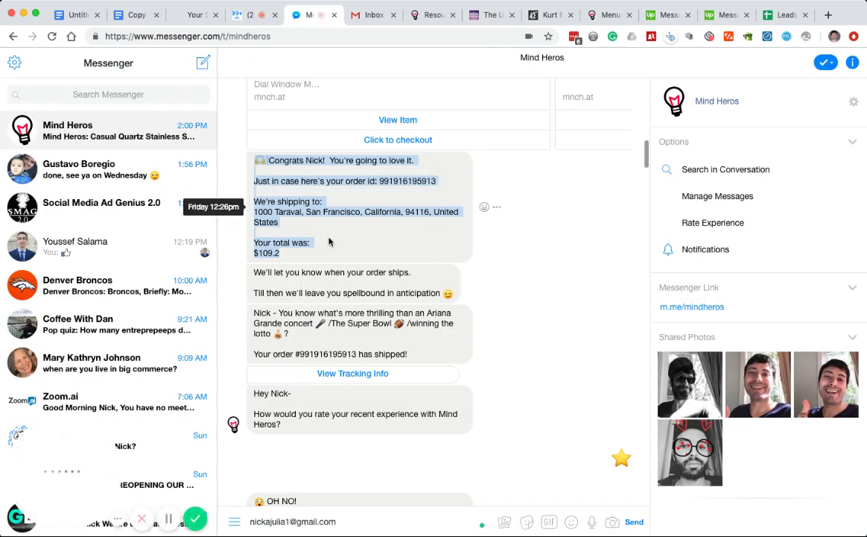
- Mark the shipping address and total lines, then the order-shipped message text
{"action": "left_click_drag", "start_coordinate": [254, 201], "coordinate": [305, 264]}
{"action": "left_click", "coordinate": [305, 264]}
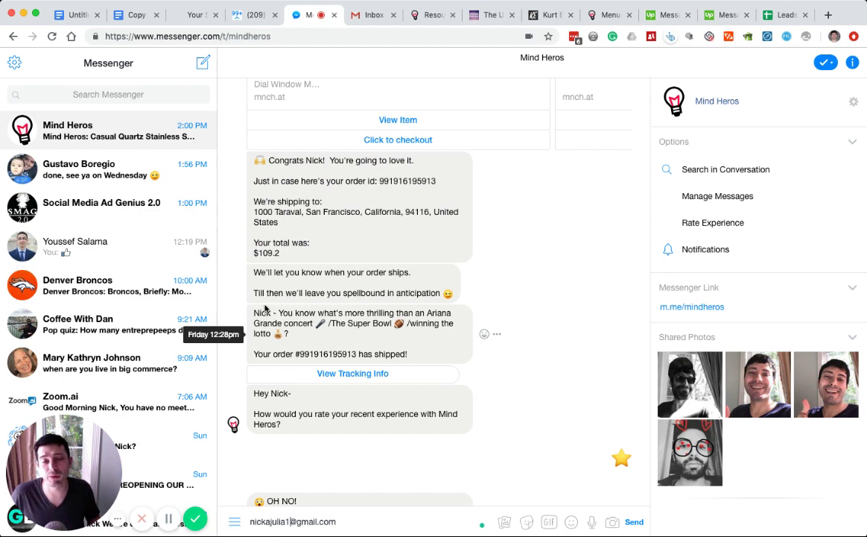
{"action": "left_click_drag", "start_coordinate": [263, 317], "coordinate": [356, 354]}
{"action": "left_click", "coordinate": [323, 363]}
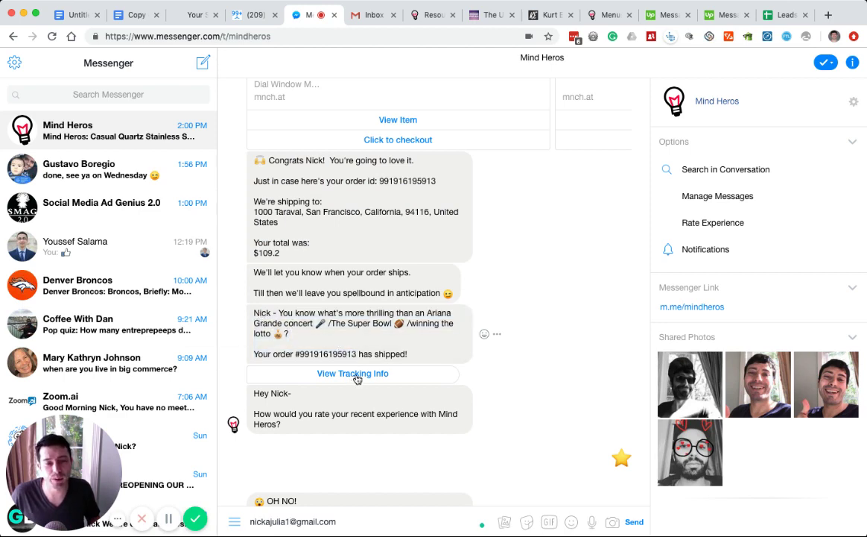
{"action": "scroll", "coordinate": [358, 376], "scroll_direction": "down", "scroll_amount": 5}
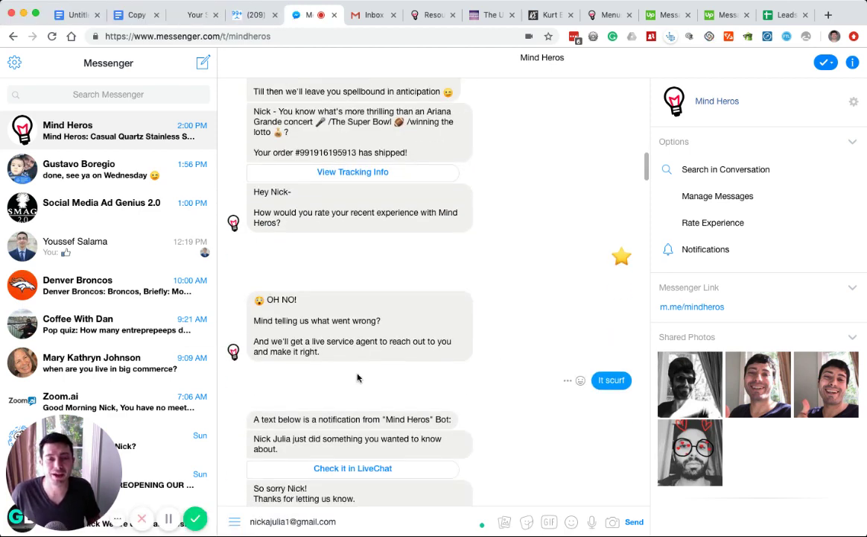
{"action": "scroll", "coordinate": [358, 378], "scroll_direction": "up", "scroll_amount": 1}
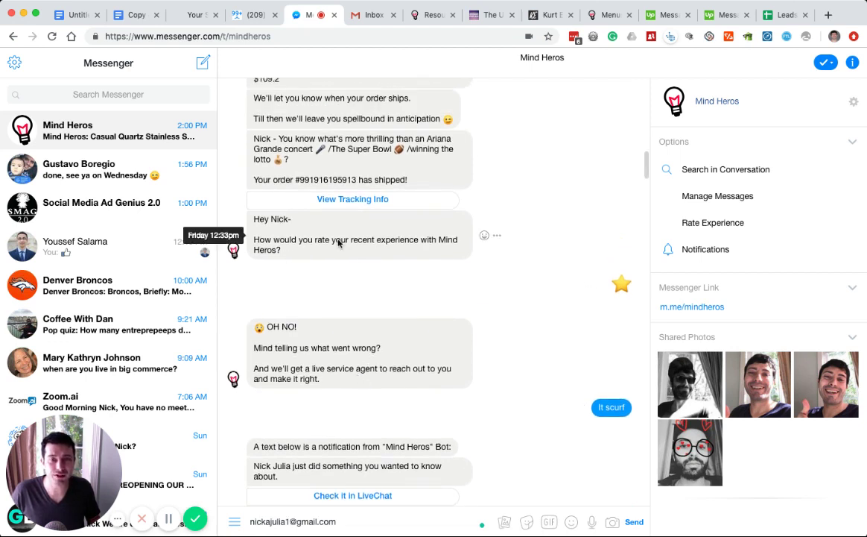
- Mark the rating question, then the 'OH NO!' message asking what went wrong
{"action": "left_click_drag", "start_coordinate": [252, 229], "coordinate": [349, 259]}
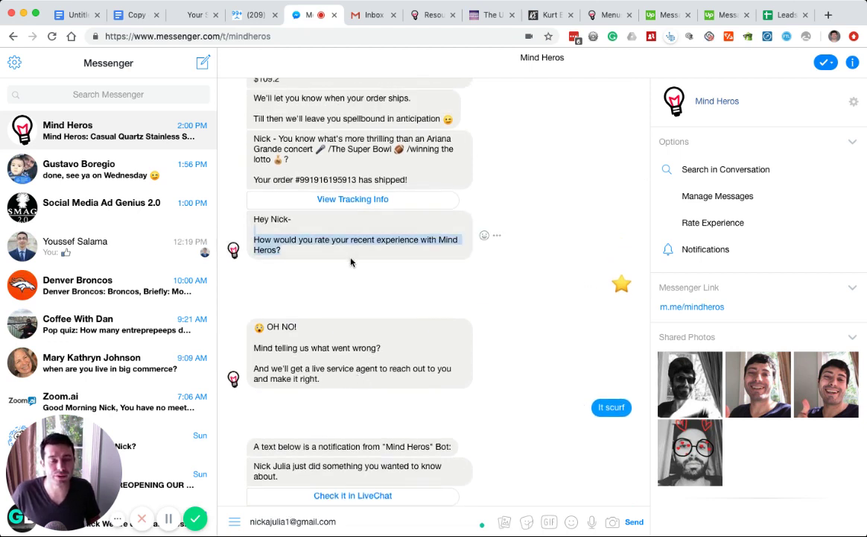
{"action": "scroll", "coordinate": [551, 345], "scroll_direction": "down", "scroll_amount": 1}
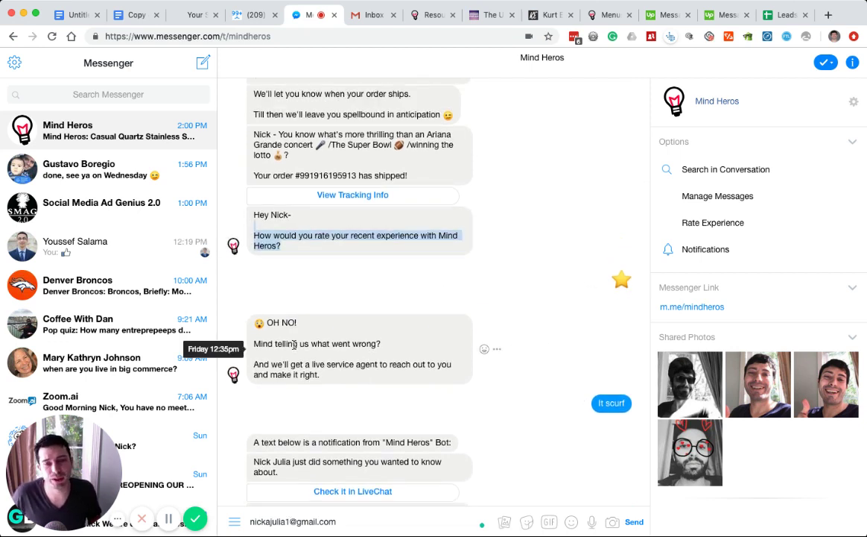
{"action": "left_click_drag", "start_coordinate": [253, 316], "coordinate": [365, 377]}
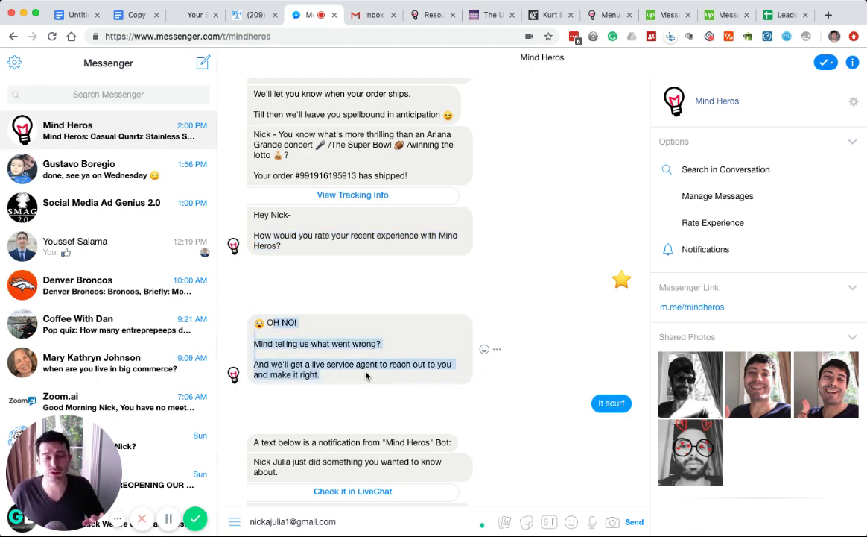
- Scroll past the five-star rating and shared photo, and mark 'Oh and you're looking…' through 'and our site!'
{"action": "scroll", "coordinate": [366, 377], "scroll_direction": "down", "scroll_amount": 5}
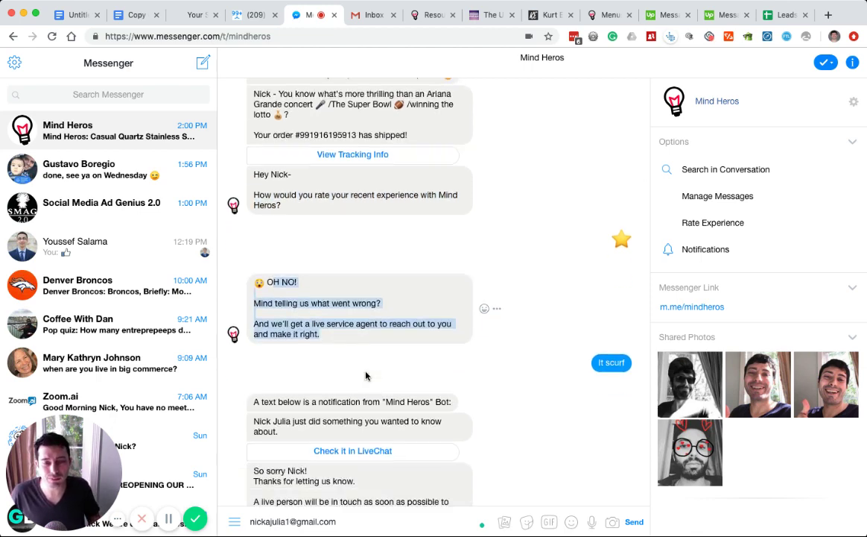
{"action": "scroll", "coordinate": [367, 343], "scroll_direction": "down", "scroll_amount": 1}
{"action": "scroll", "coordinate": [368, 341], "scroll_direction": "down", "scroll_amount": 4}
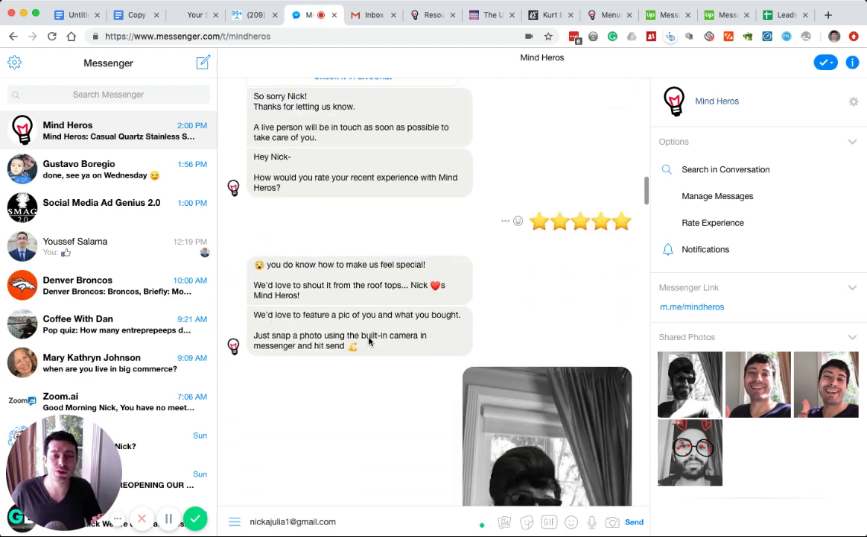
{"action": "scroll", "coordinate": [551, 370], "scroll_direction": "down", "scroll_amount": 1}
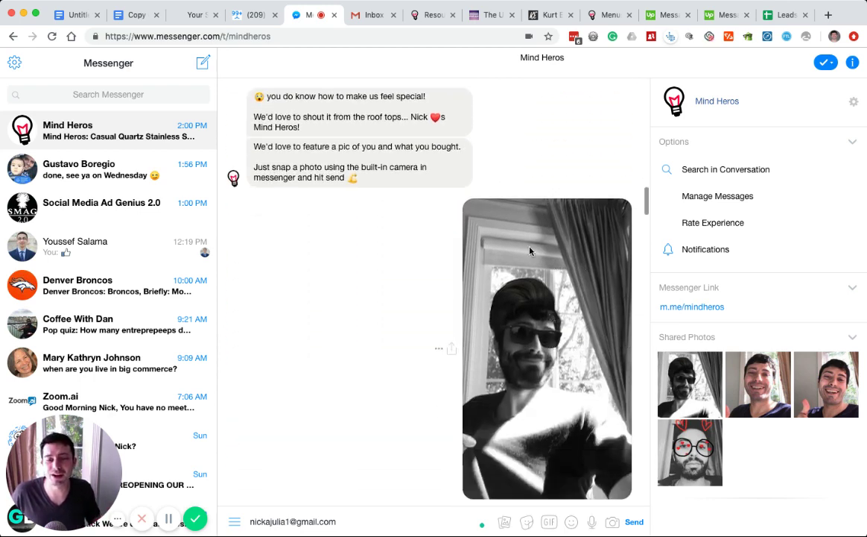
{"action": "scroll", "coordinate": [534, 485], "scroll_direction": "down", "scroll_amount": 1}
{"action": "scroll", "coordinate": [519, 446], "scroll_direction": "down", "scroll_amount": 4}
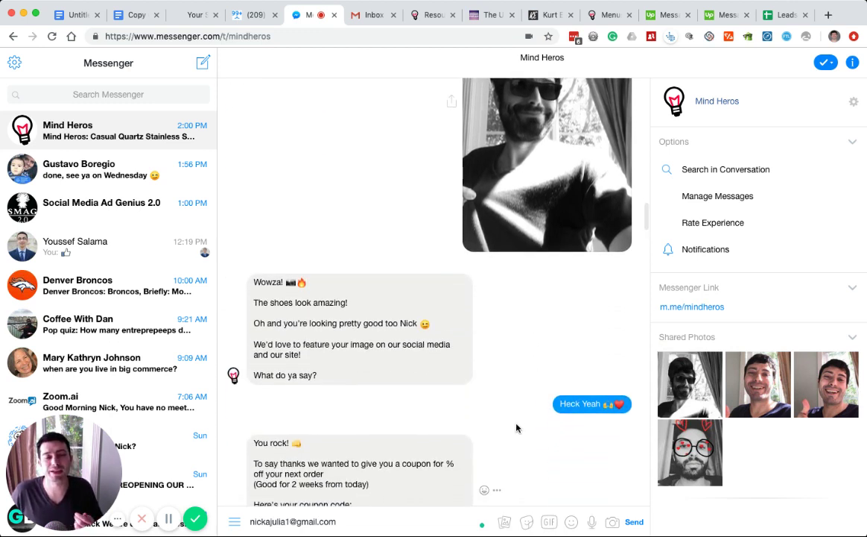
{"action": "left_click_drag", "start_coordinate": [252, 320], "coordinate": [377, 362]}
{"action": "scroll", "coordinate": [377, 363], "scroll_direction": "down", "scroll_amount": 3}
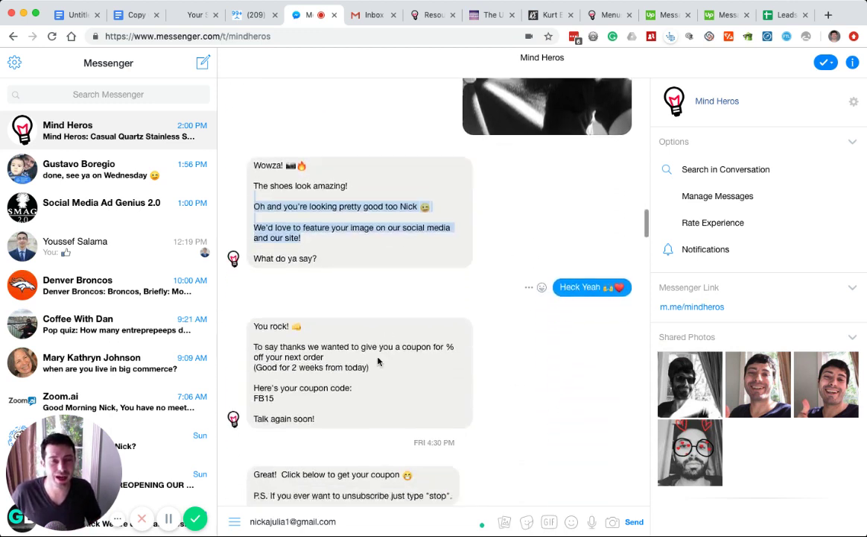